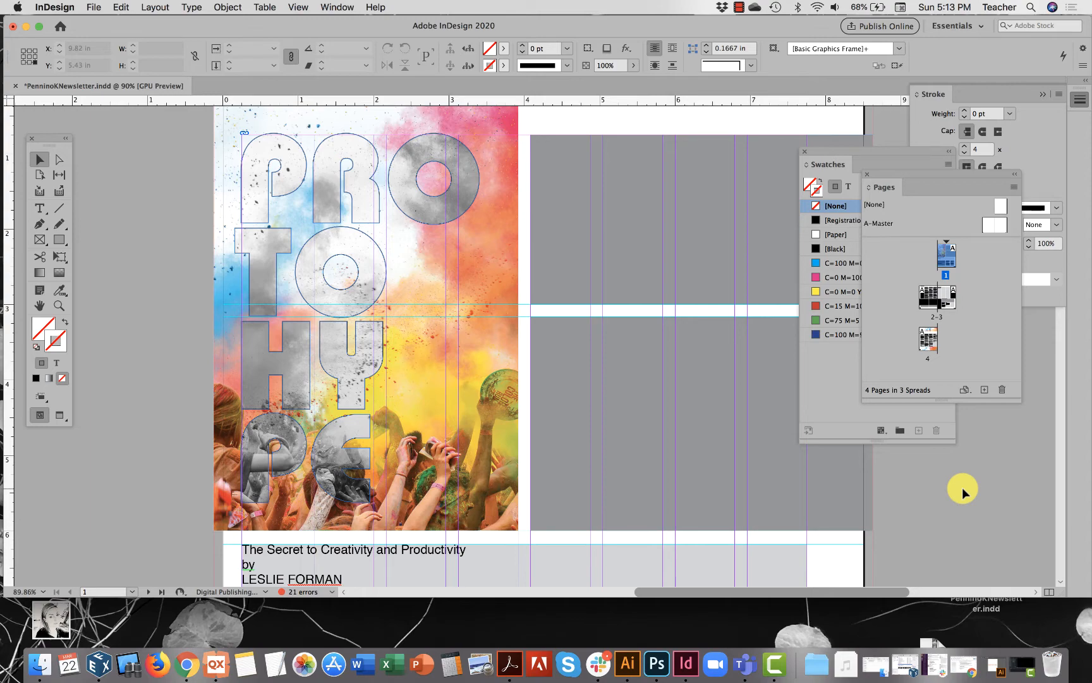
Step: Look over the newsletter's pages 1 to 4 and return to page 1
scroll(542, 299, "down", 8)
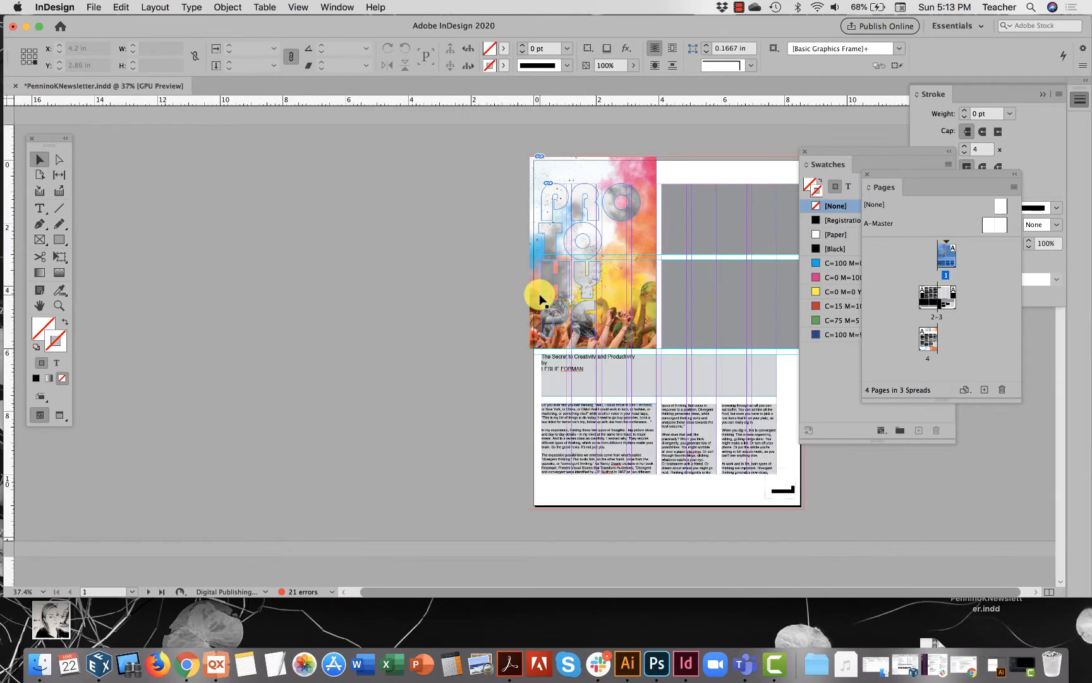
scroll(540, 297, "down", 5)
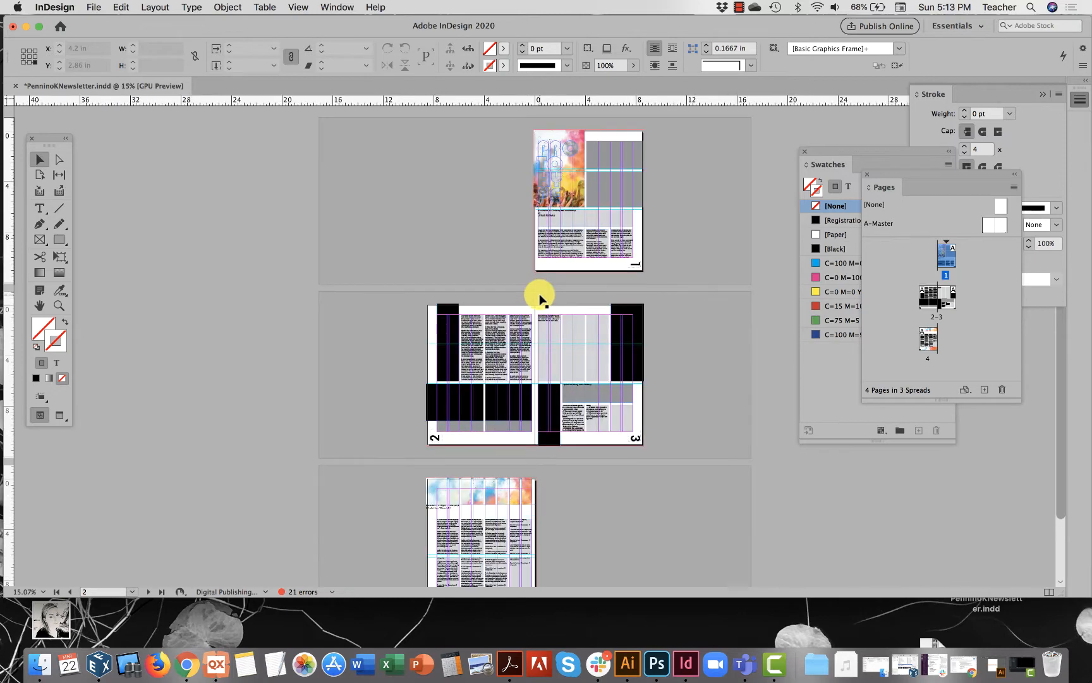
scroll(541, 298, "down", 2)
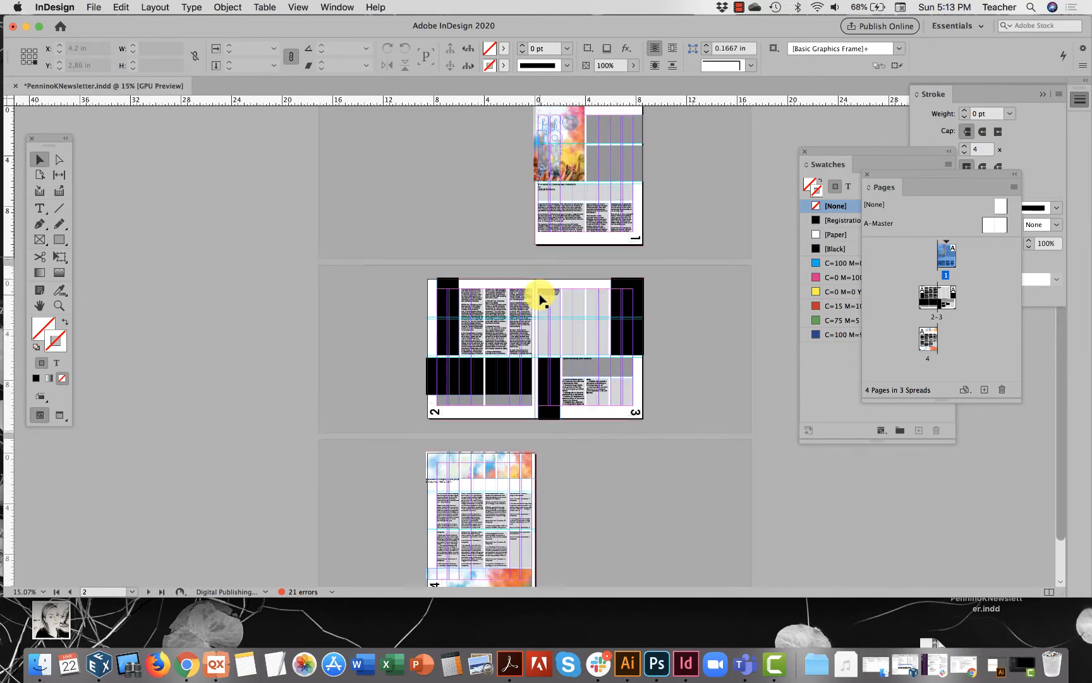
scroll(541, 298, "up", 2)
scroll(624, 187, "up", 4)
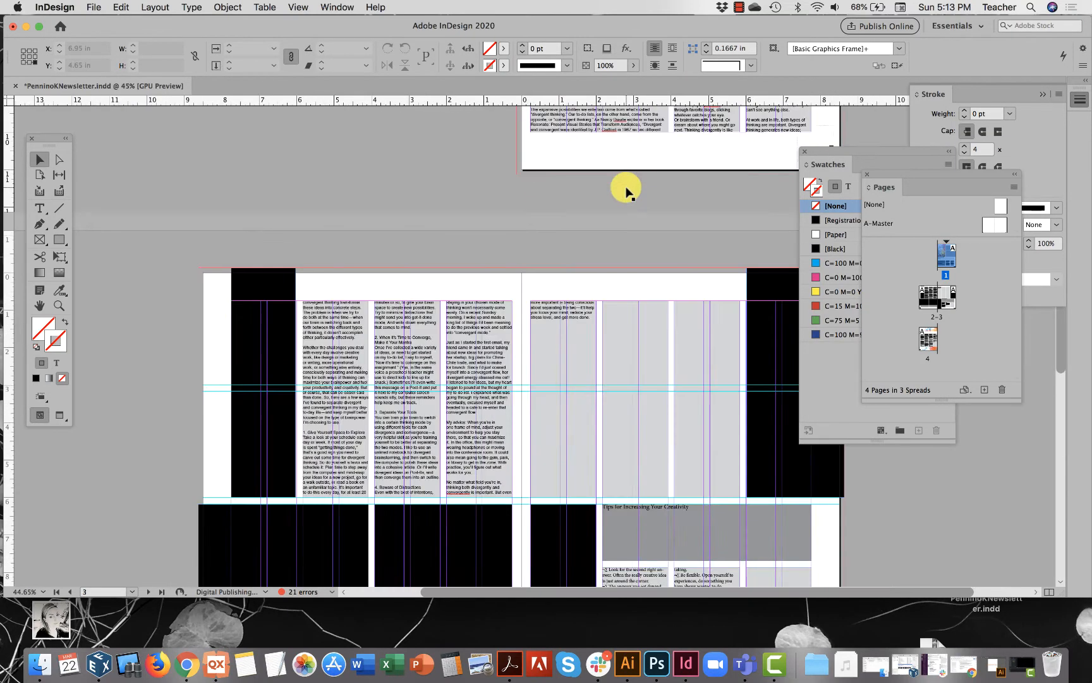
scroll(626, 191, "up", 10)
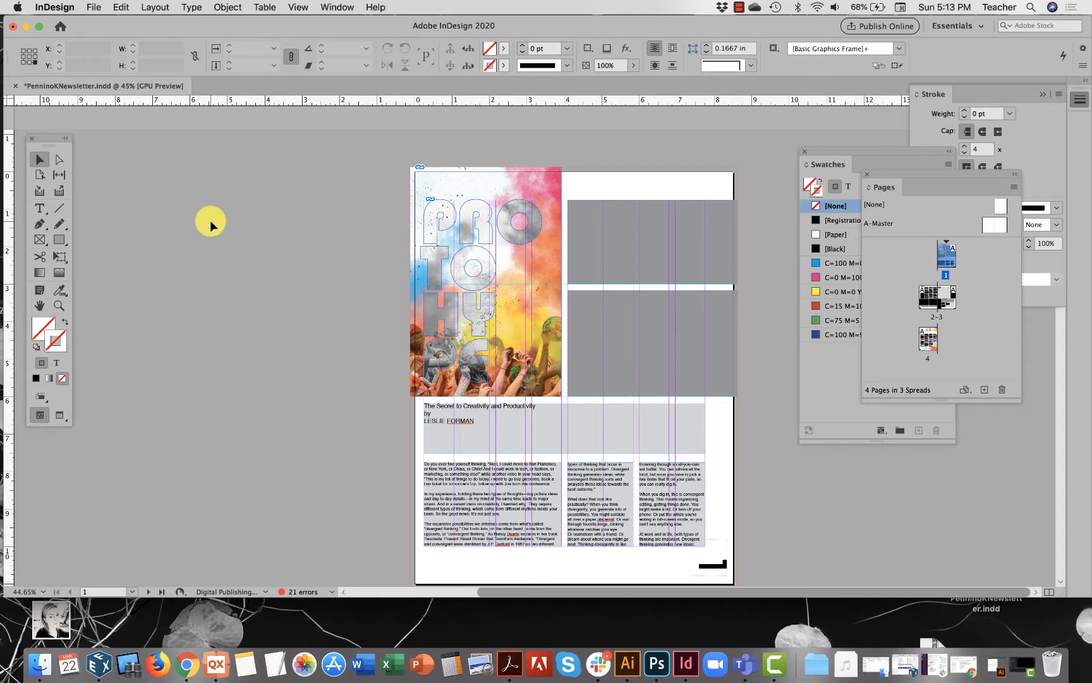
Step: Place PrototypeLogoCMYK.ai from the Desktop's newsletter vector logos folder on the pasteboard beside page 1
left_click(89, 6)
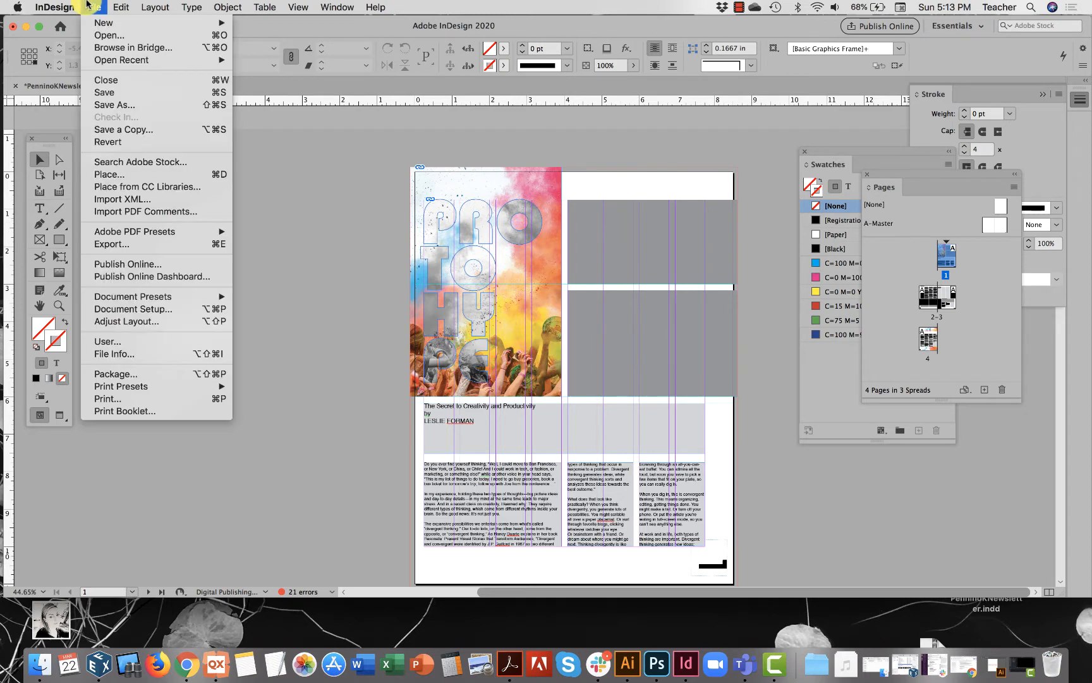
left_click(122, 175)
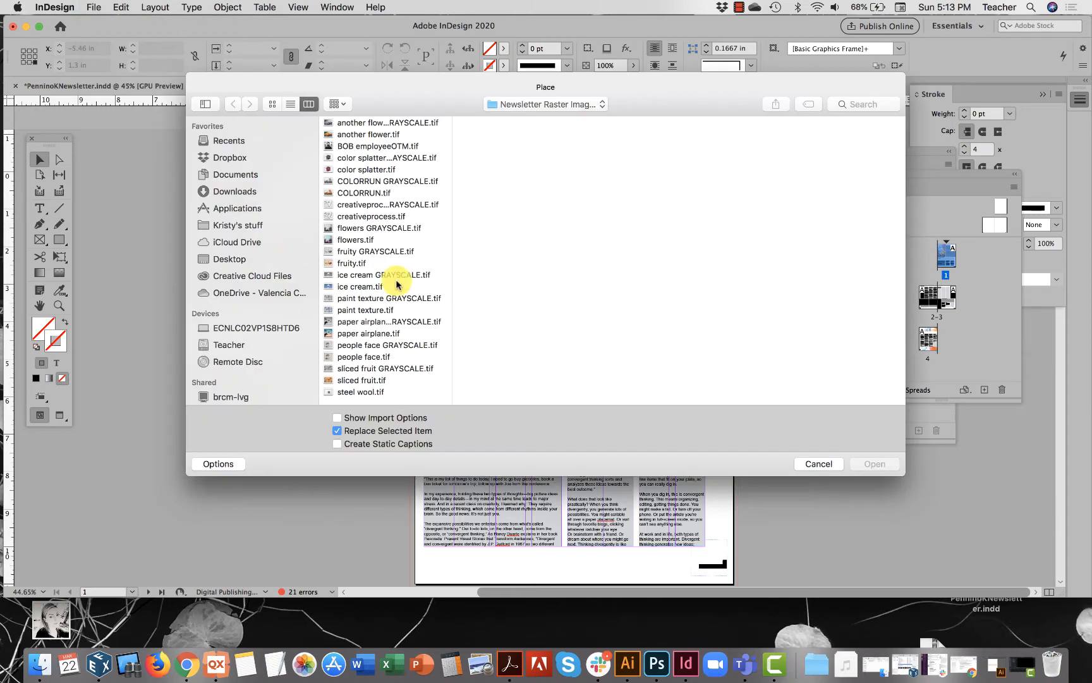
left_click(231, 259)
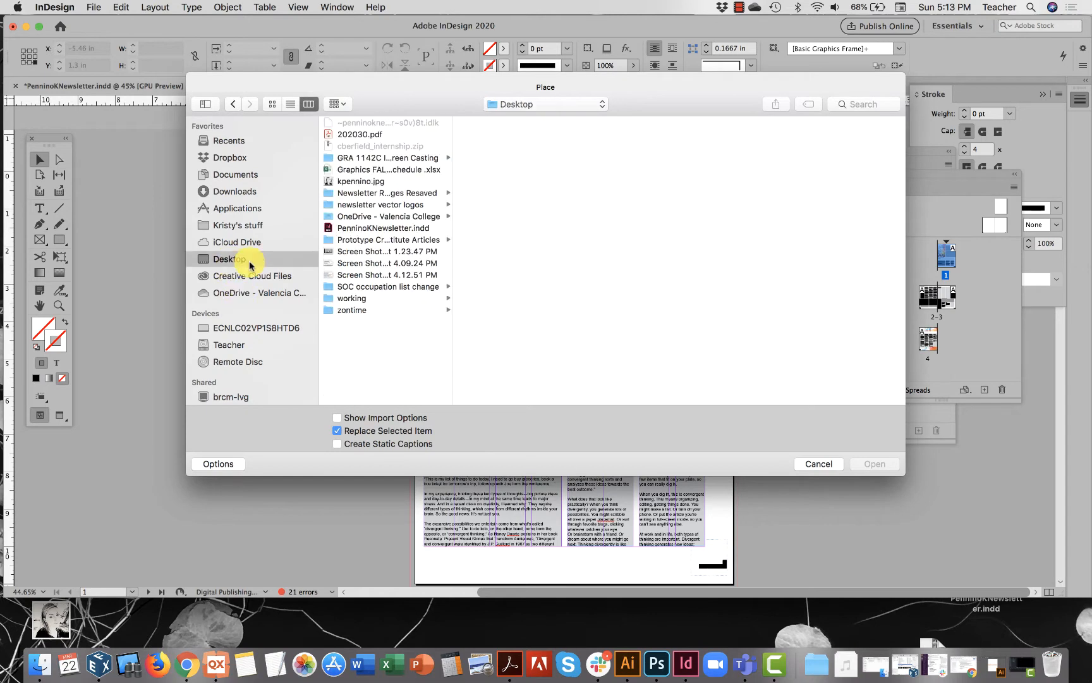
left_click(364, 206)
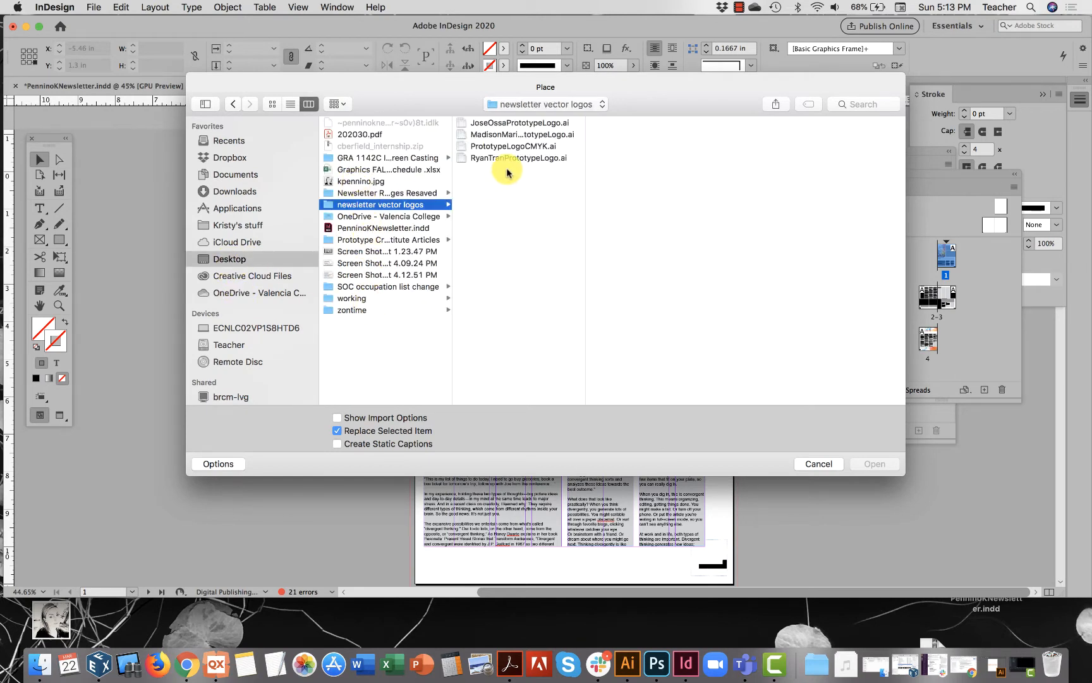
left_click(509, 159)
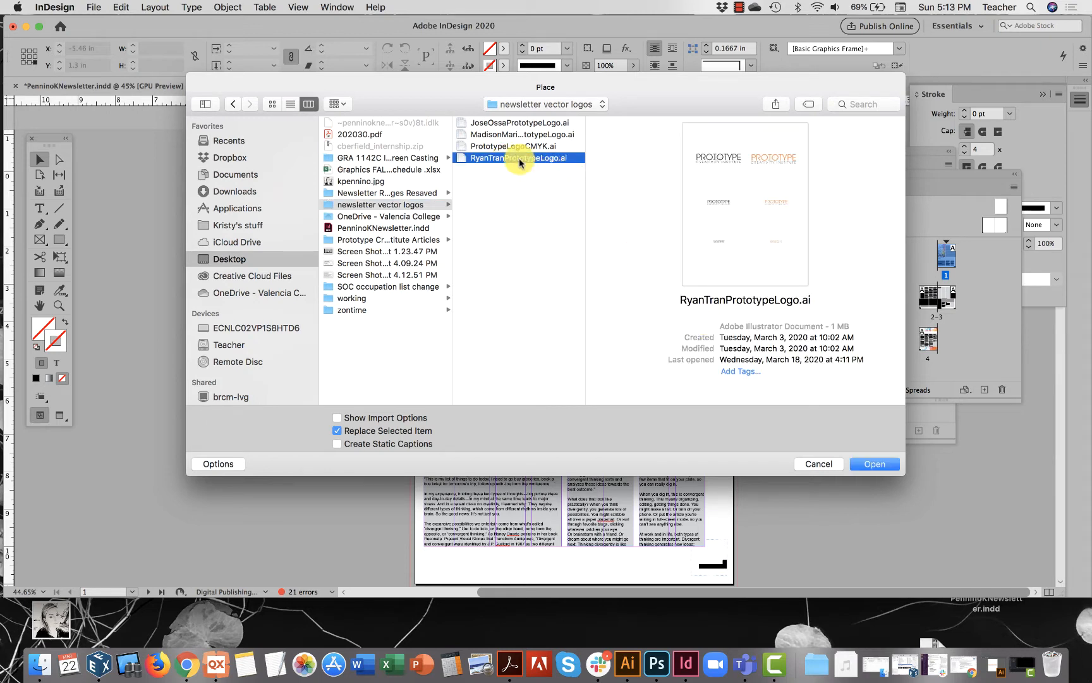
left_click(510, 146)
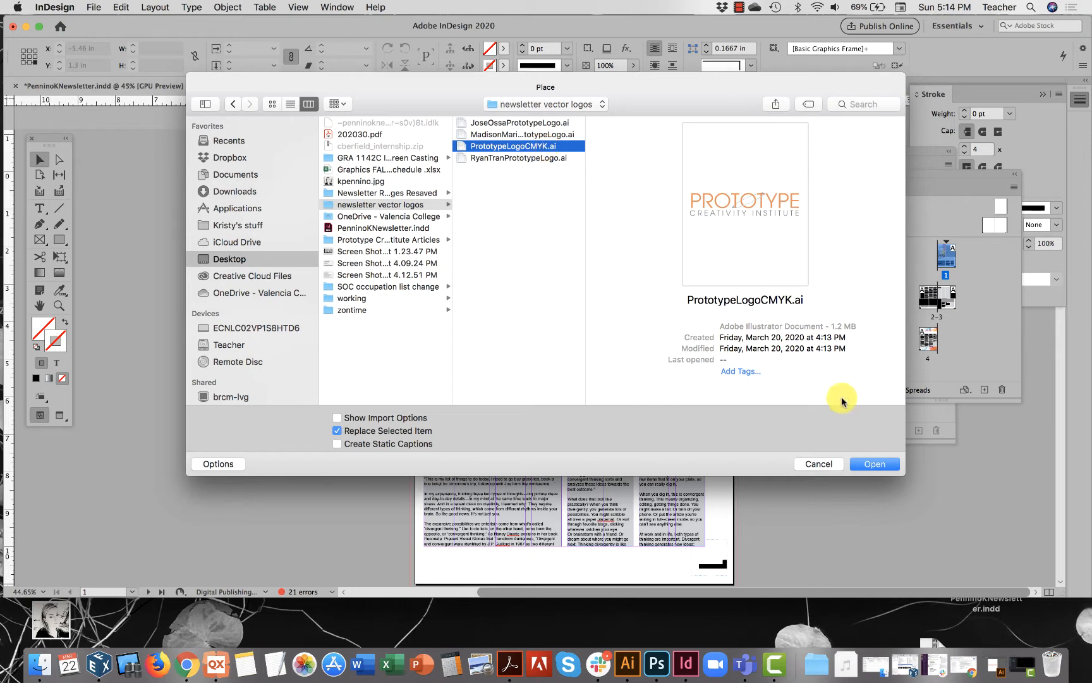
left_click(515, 158)
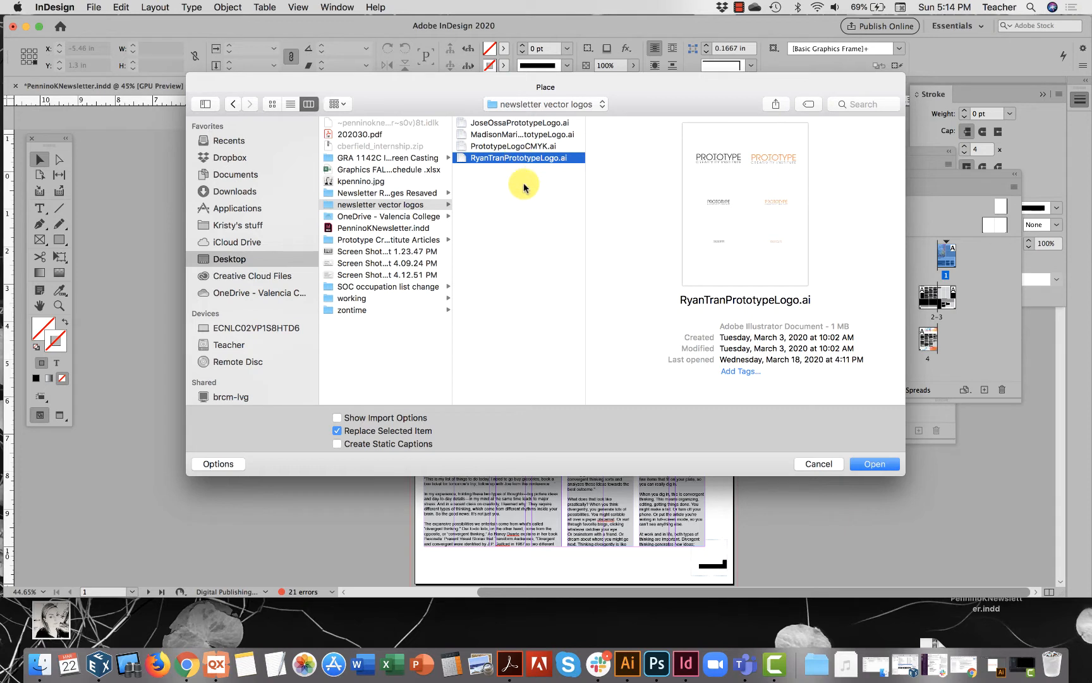
left_click(517, 146)
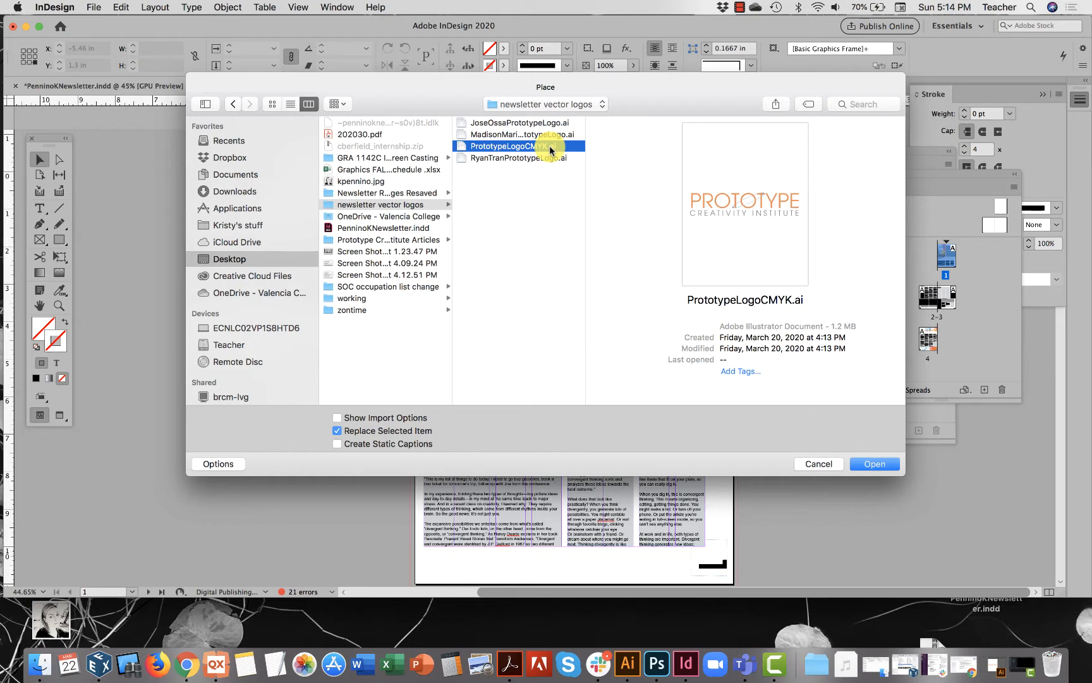
left_click(870, 466)
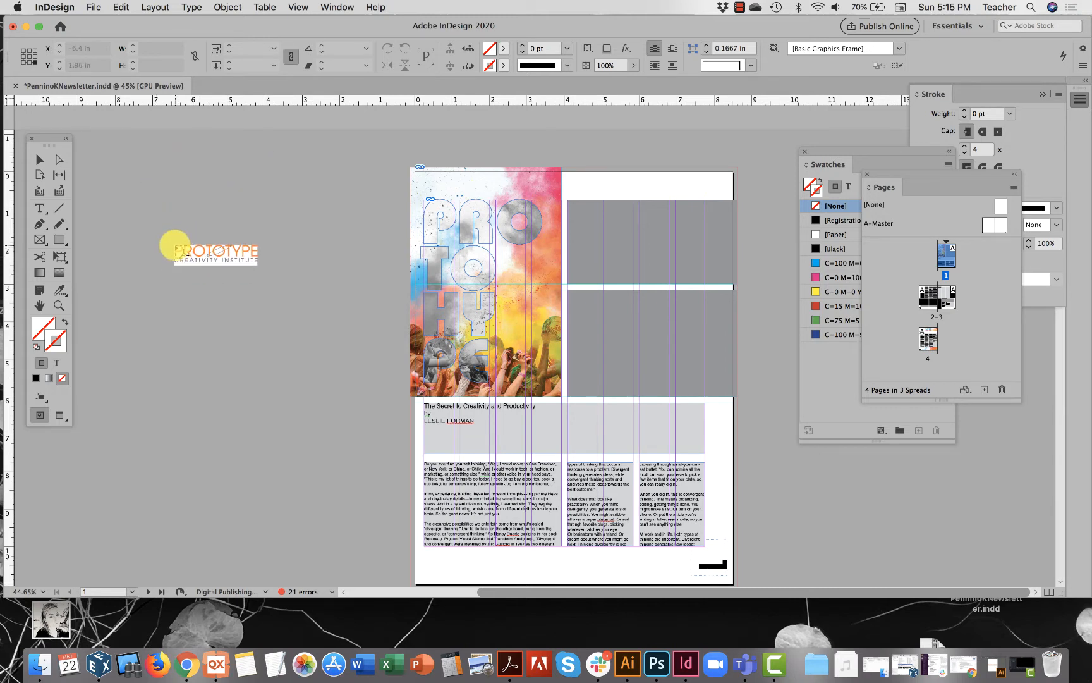
left_click(175, 245)
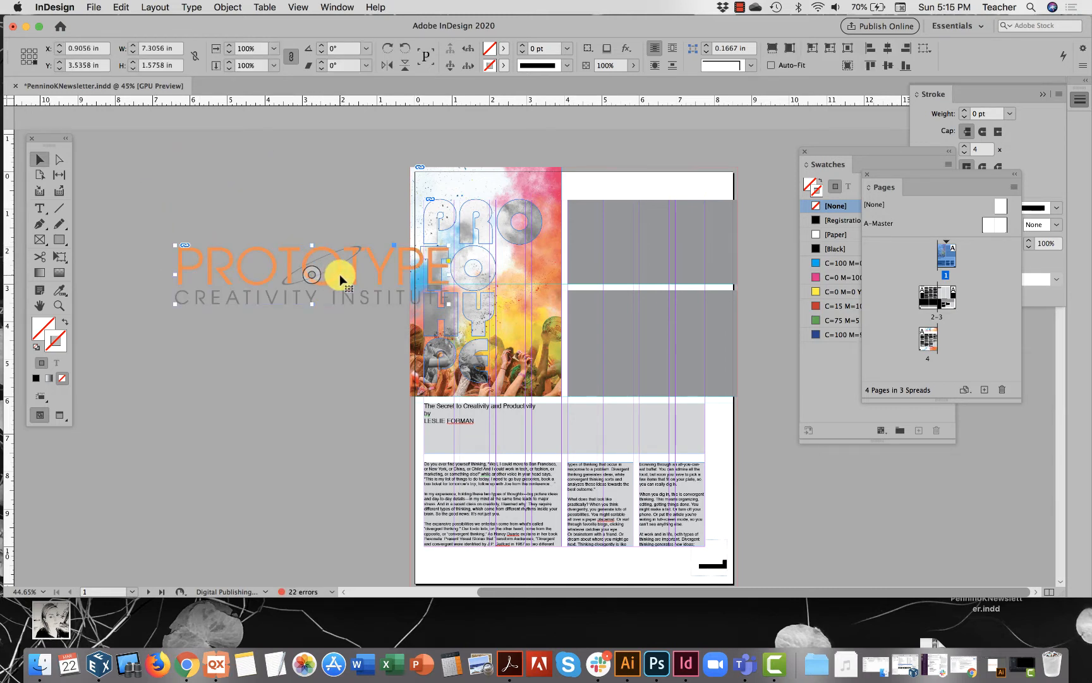
Step: Move the placed logo onto the pasteboard, rotate it 90° and scale it to about 3.65 in long with Free Transform
left_click_drag(340, 280, 681, 454)
left_click_drag(749, 457, 344, 243)
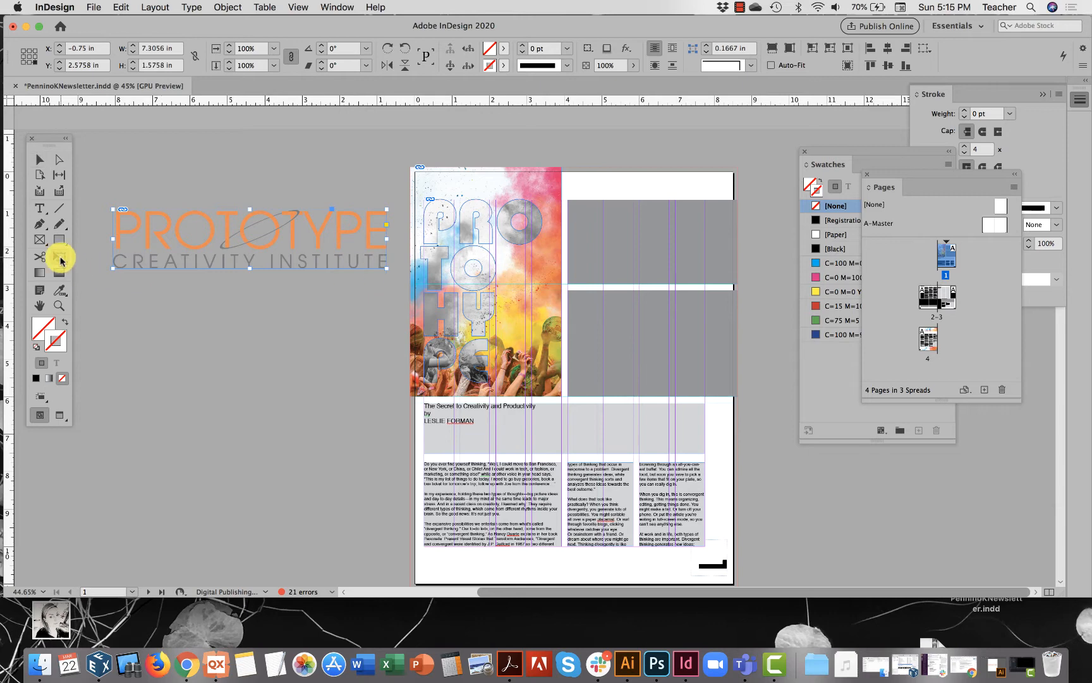
left_click(60, 257)
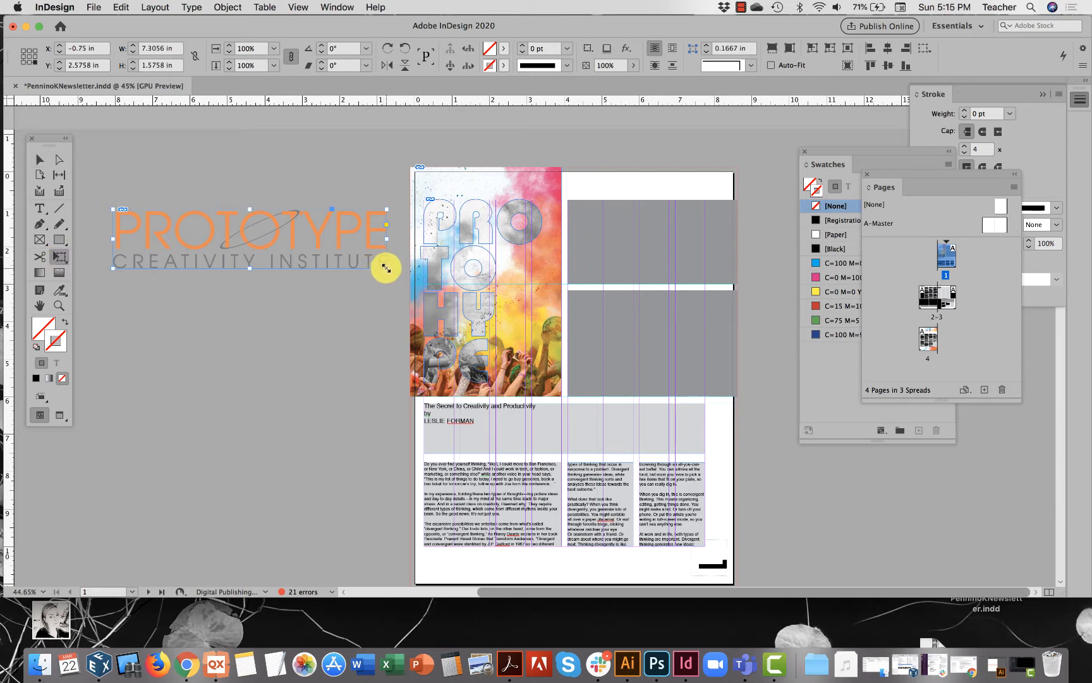
left_click_drag(385, 266, 612, 402)
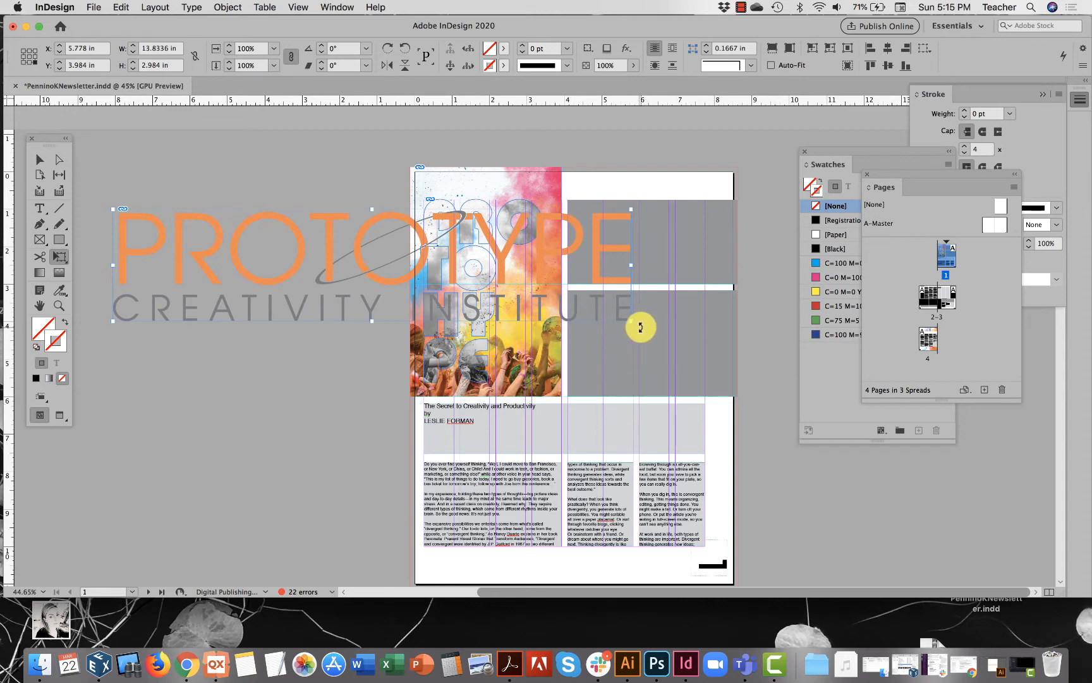
left_click_drag(630, 322, 369, 229)
left_click_drag(137, 185, 254, 330)
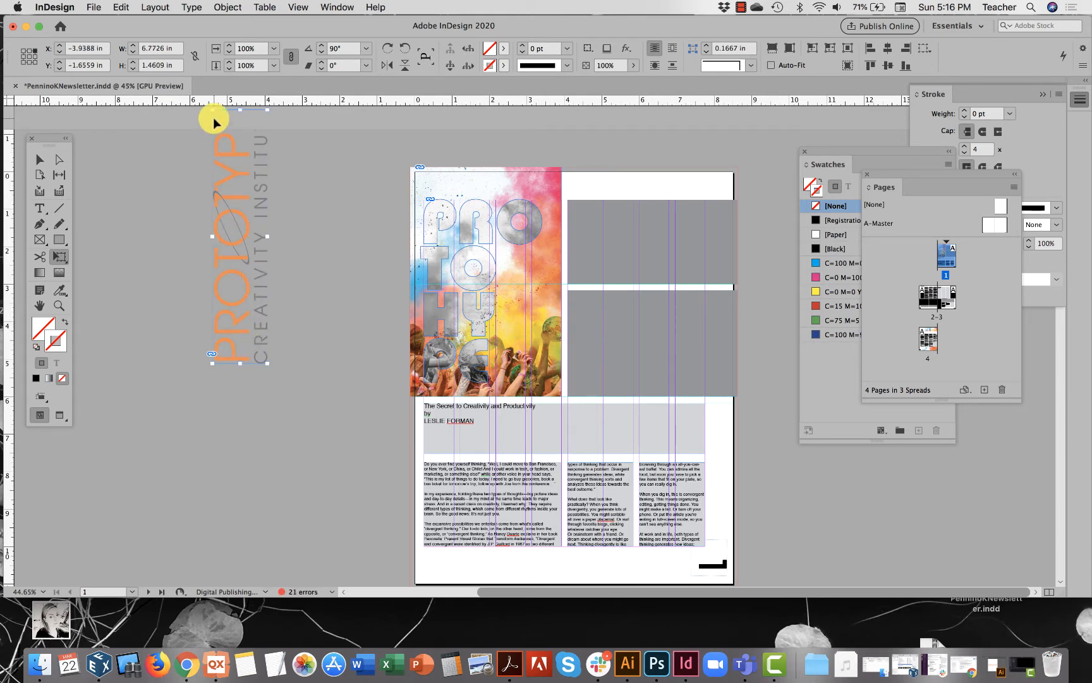
left_click_drag(214, 110, 264, 221)
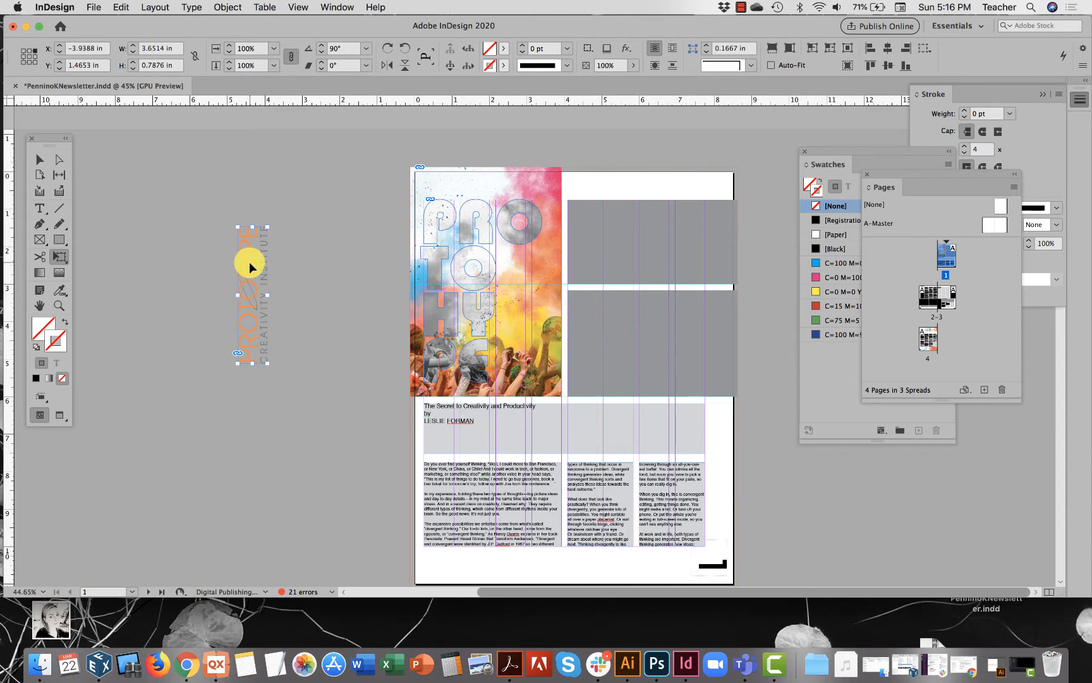
Step: Position the vertical logo in page 1's outer margin beside the article and scale it to about 2.18 in long
left_click_drag(249, 262, 715, 441)
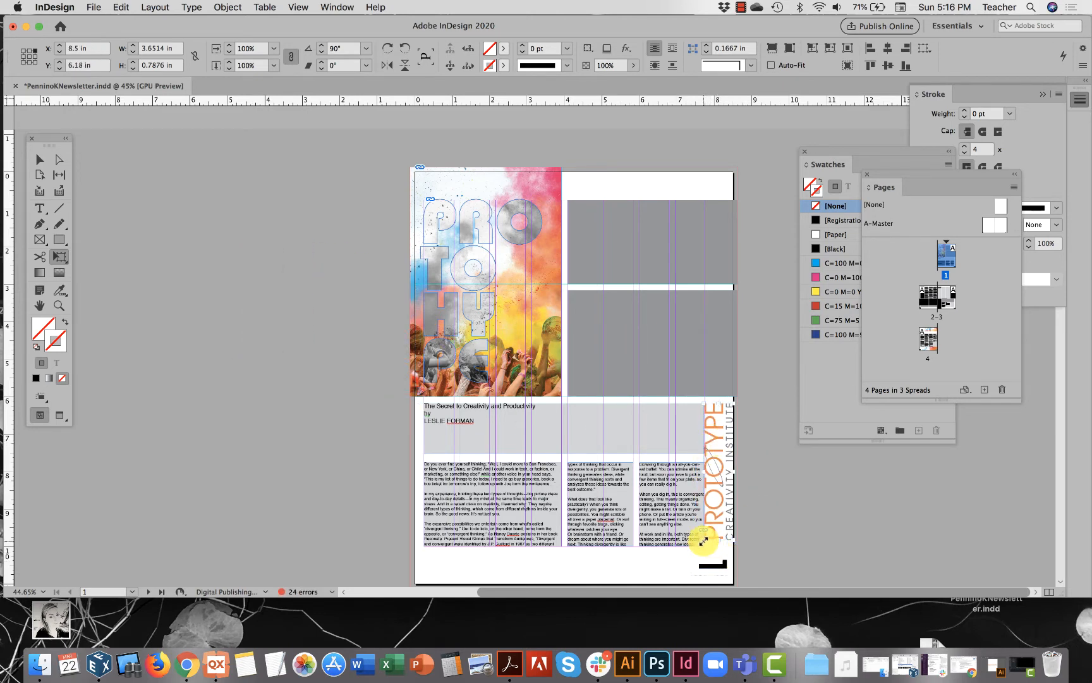
mouse_move(703, 541)
left_mouse_down()
mouse_move(715, 503)
mouse_move(724, 536)
left_mouse_up()
left_click_drag(718, 473, 717, 474)
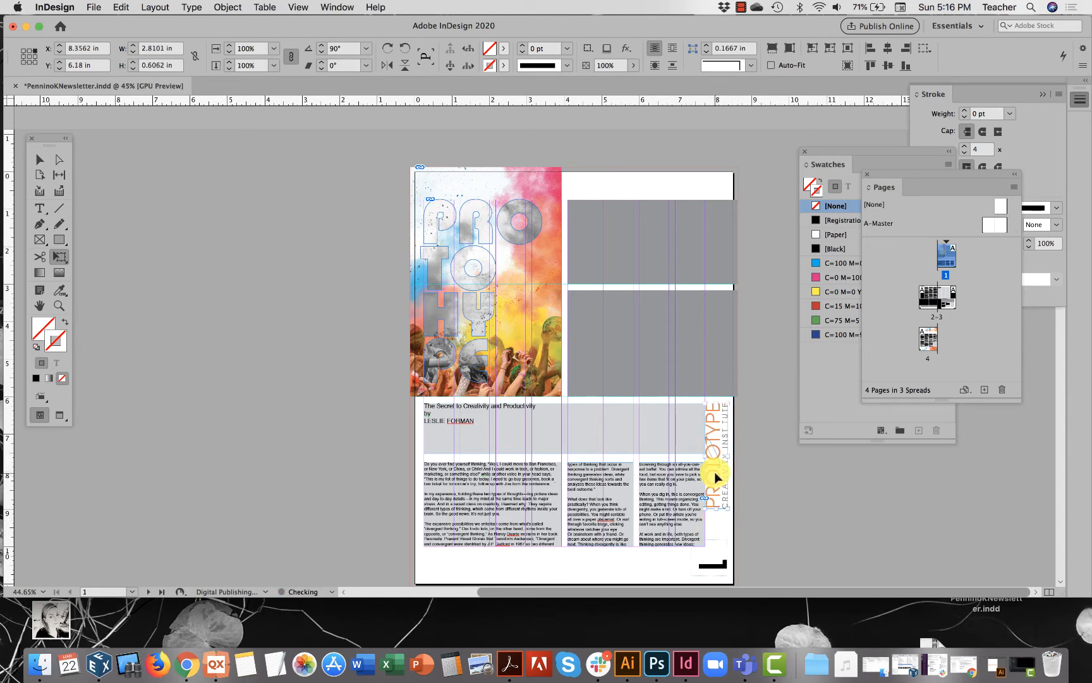
left_click_drag(703, 510, 713, 483)
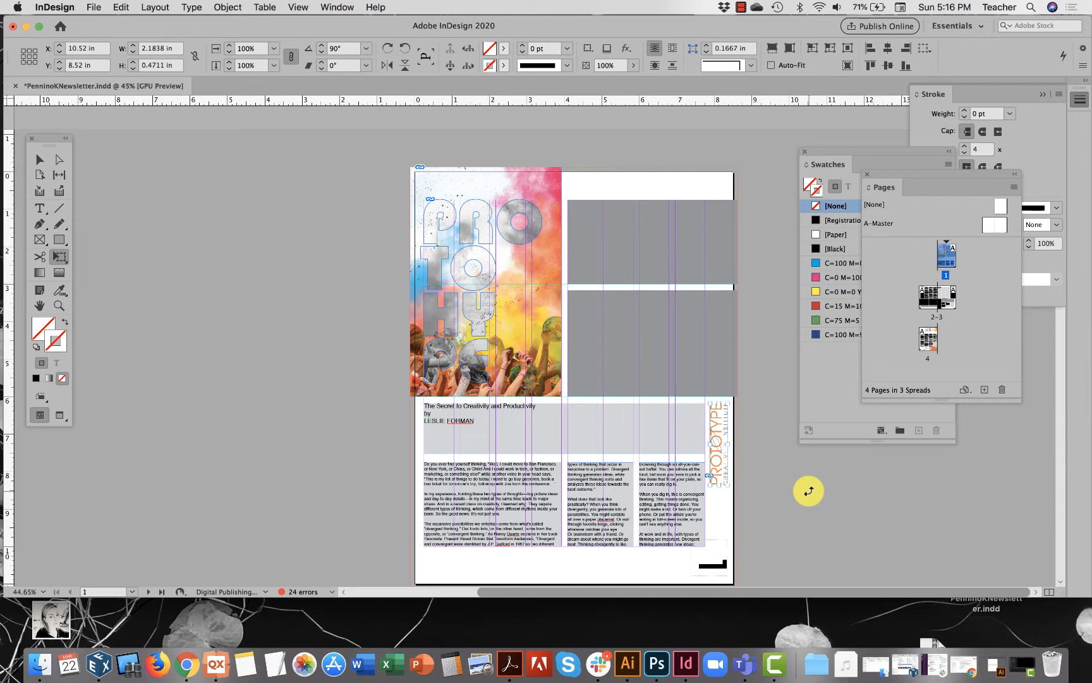
Step: Switch to Illustrator, select the entire logo in PrototypeLogoCMYK.ai and copy it
left_click(996, 667)
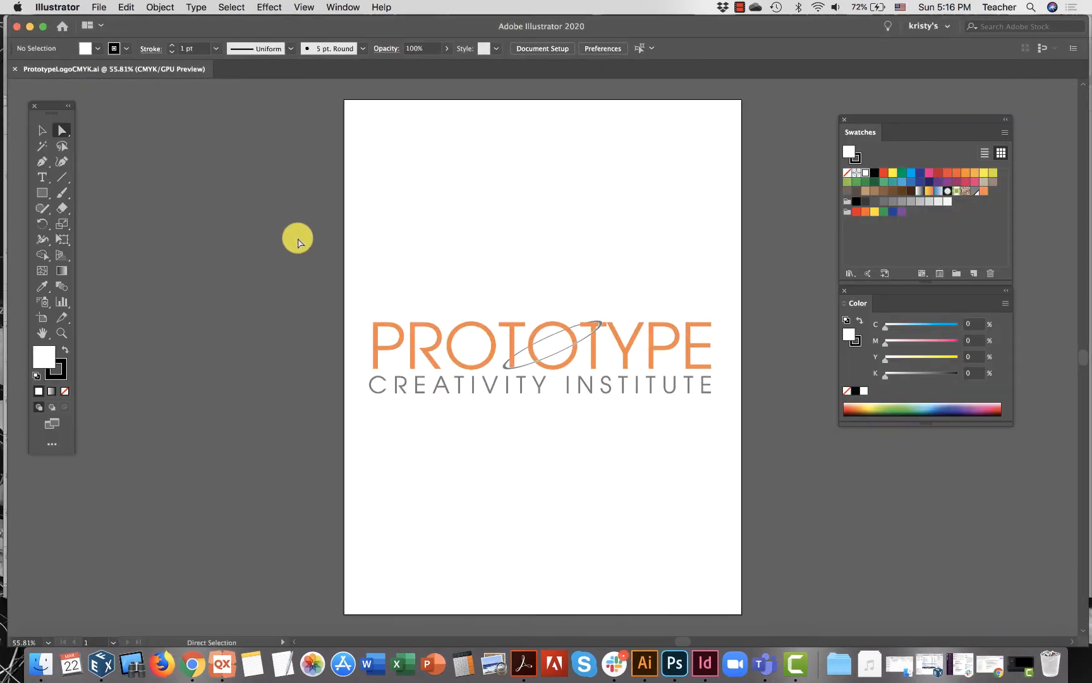
left_click(43, 130)
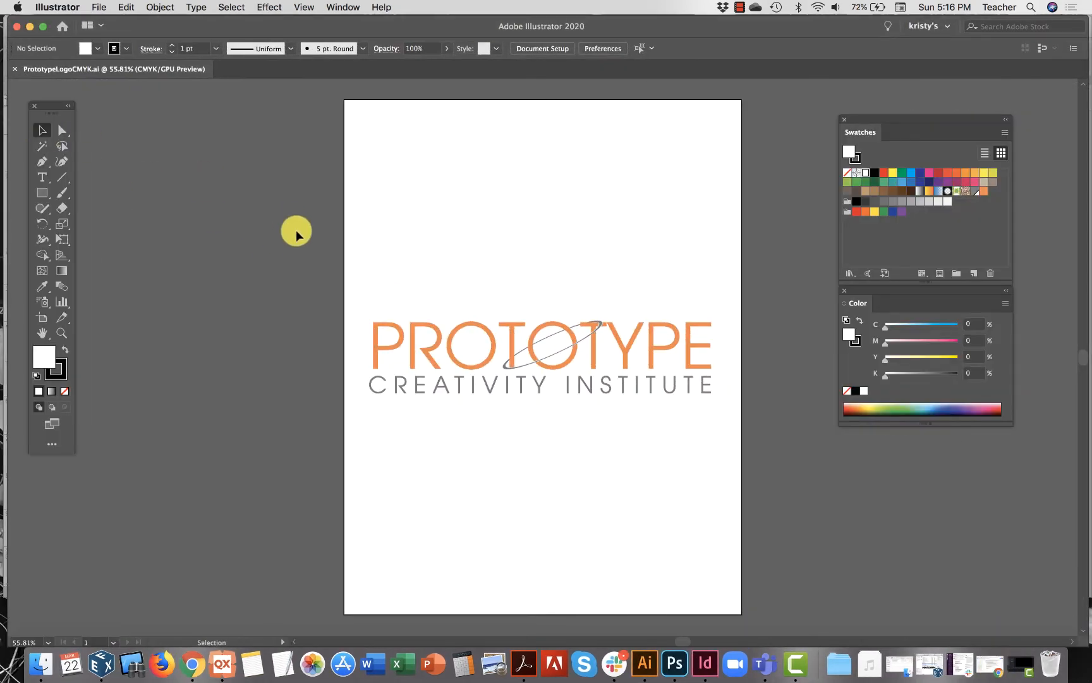
left_click_drag(315, 246, 737, 445)
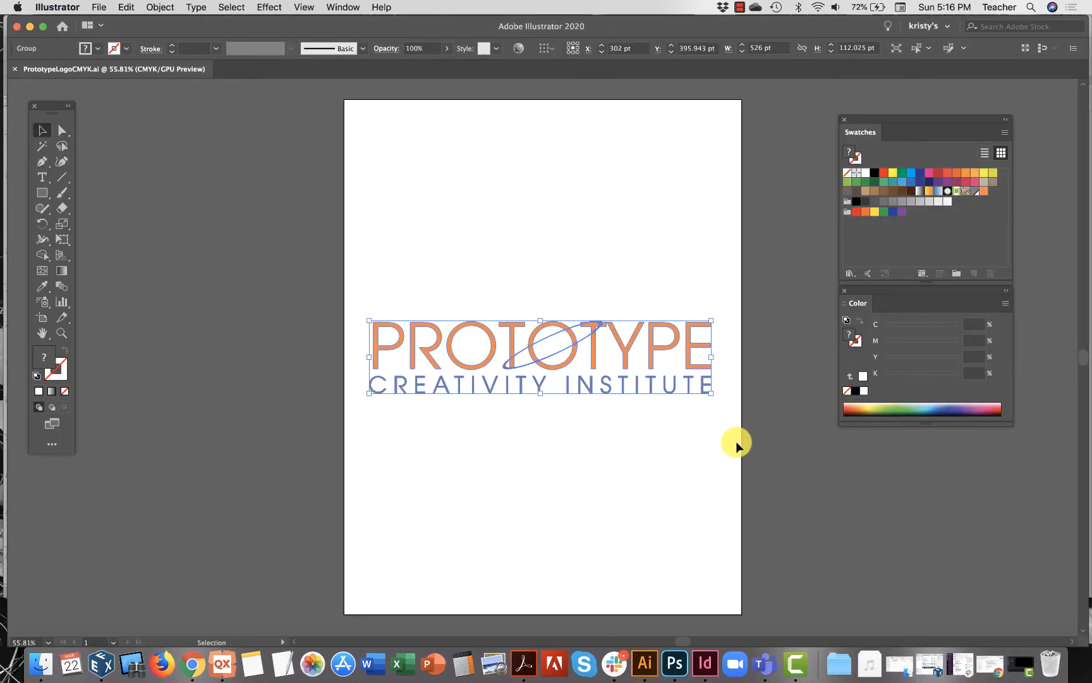
left_click(97, 7)
mouse_move(126, 10)
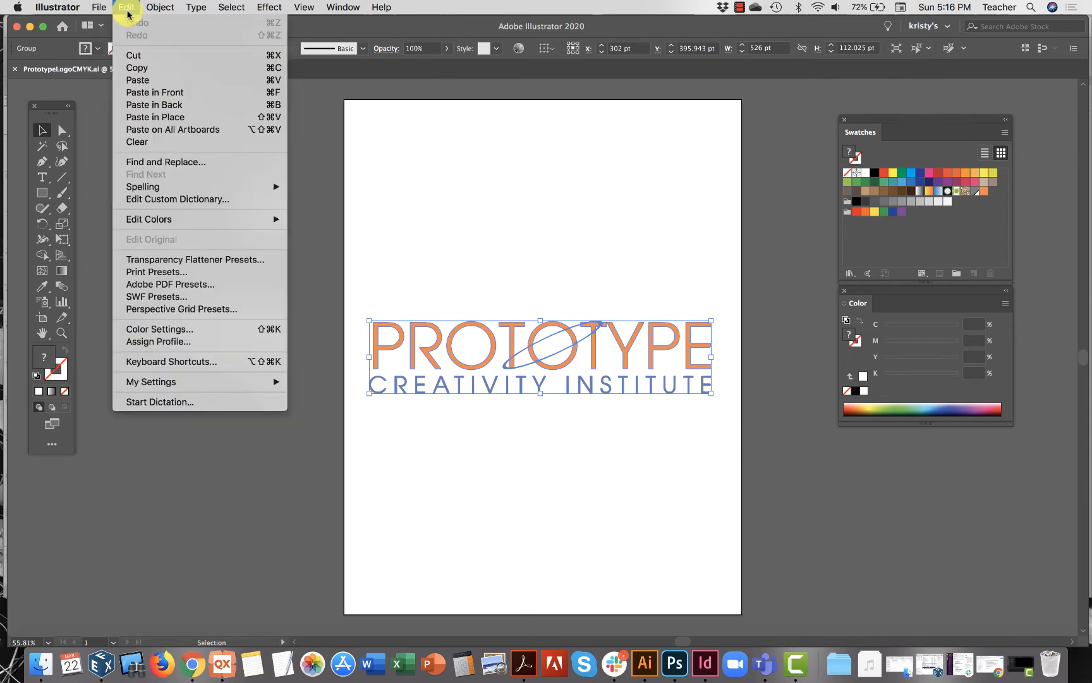
left_click(134, 66)
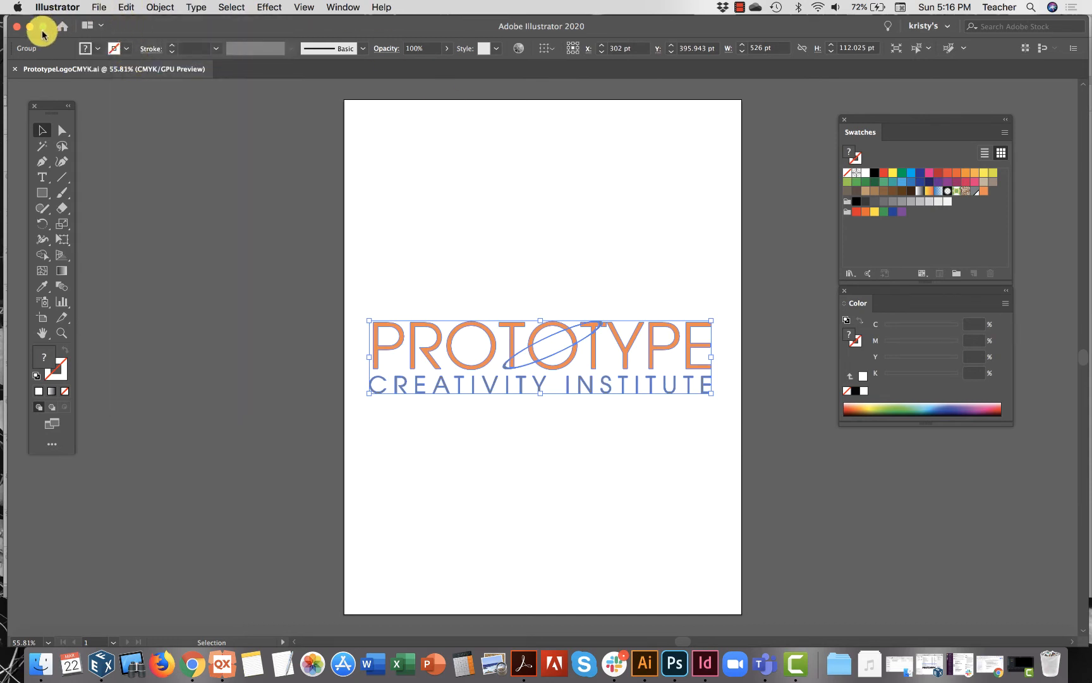
Step: Return to InDesign, paste the copied logo and move it onto the pasteboard beside page 1
left_click(18, 28)
left_click(375, 278)
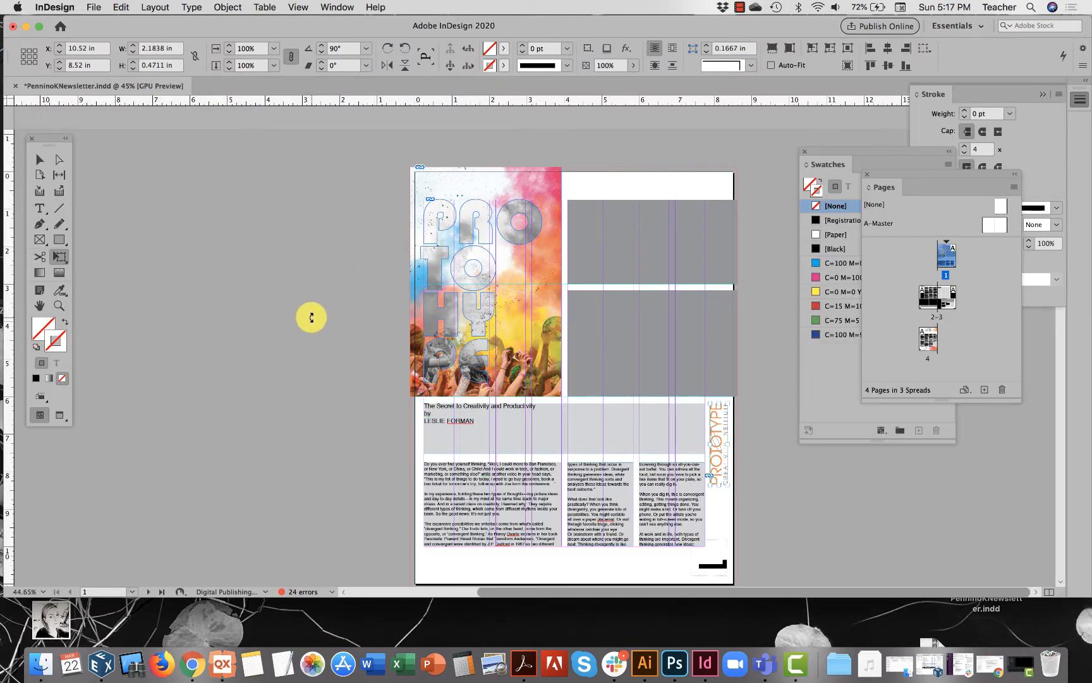
key("super+v")
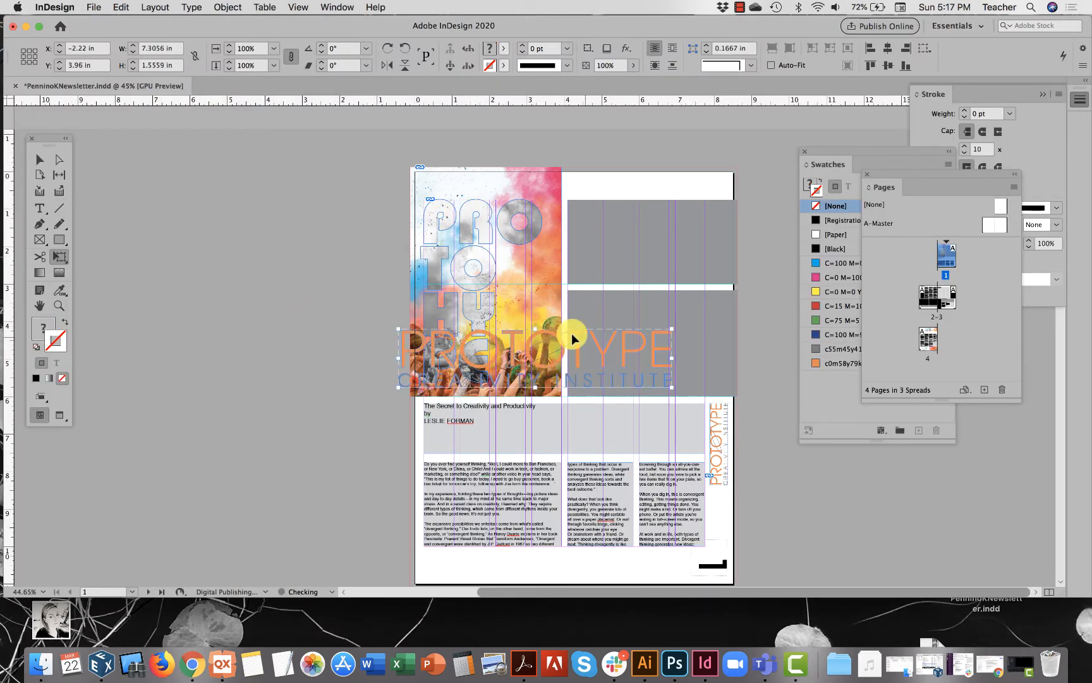
left_click_drag(642, 354, 353, 318)
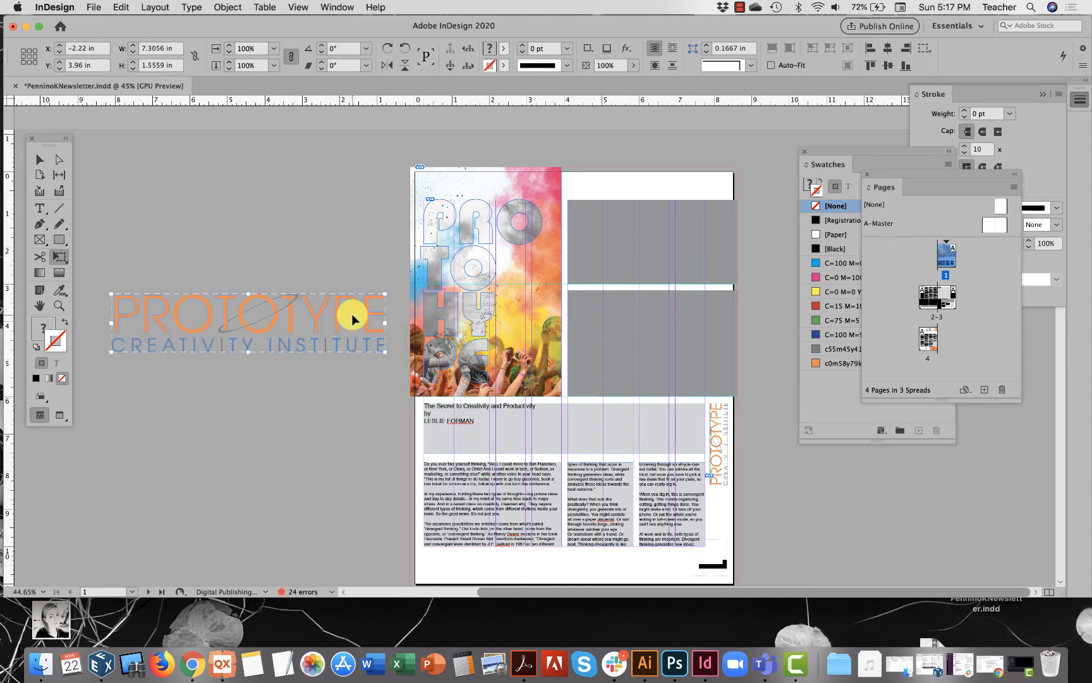
Step: Stretch the pasted logo's first O upward by its top anchor point with Direct Selection, and undo the change
left_click(57, 161)
left_click(200, 253)
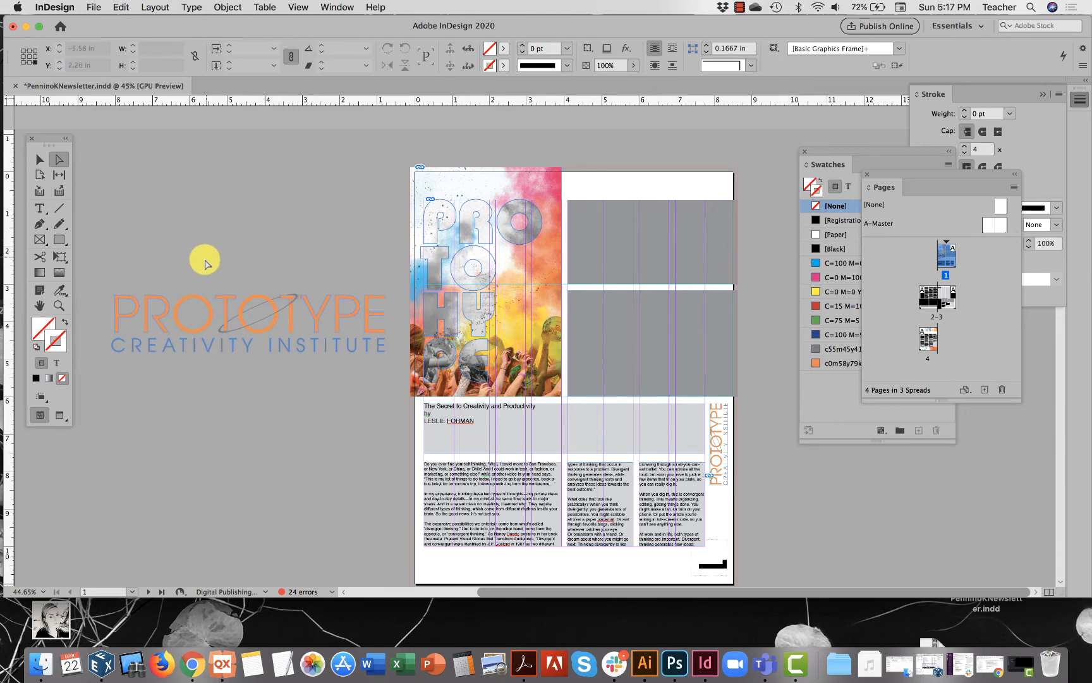
left_click_drag(196, 295, 199, 227)
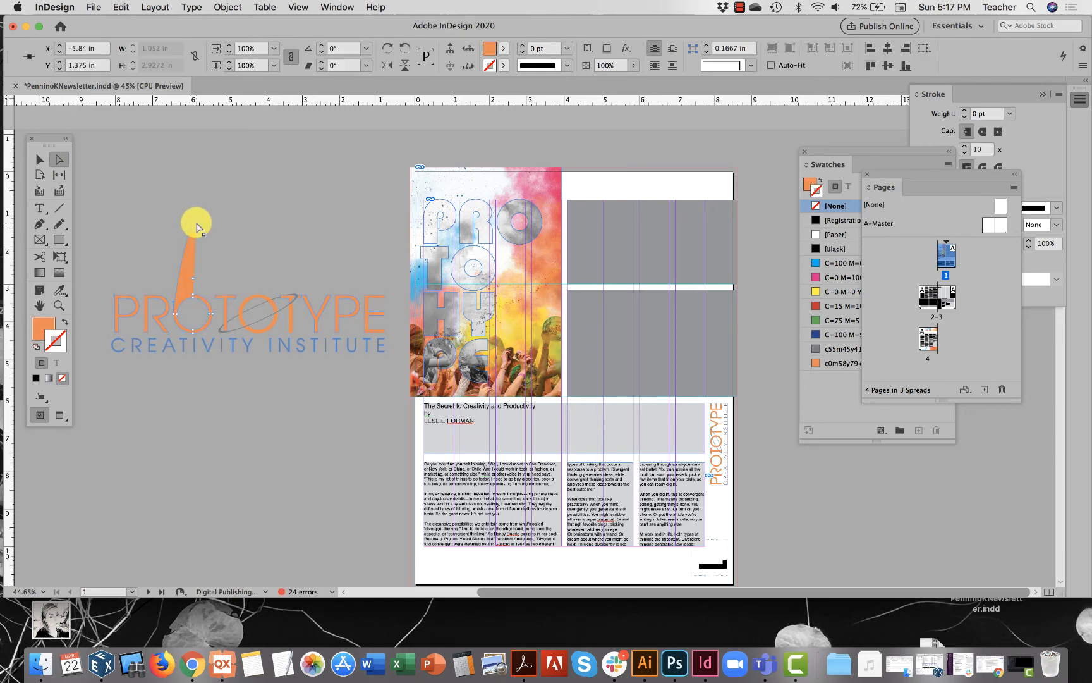
key("super+z")
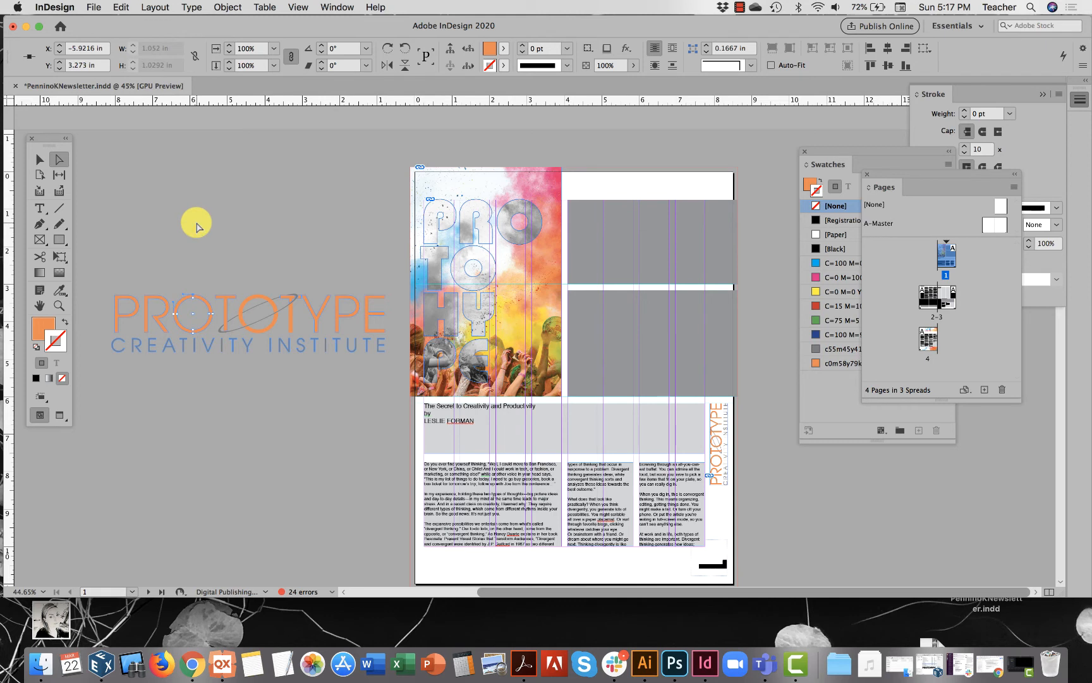
Step: Add the pasted logo's P, R, T and second O outlines to the selected first O with Direct Selection, and clear the selection
left_click(136, 299, "shift")
left_click(169, 302, "shift")
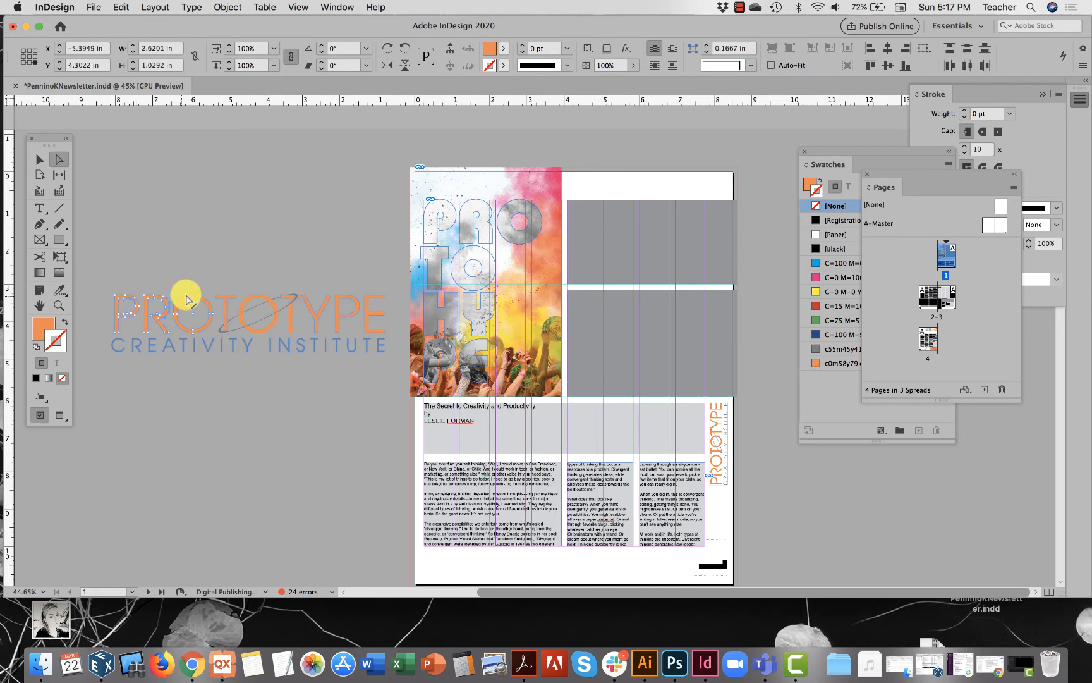
left_click(221, 298, "shift")
left_click(254, 295, "shift")
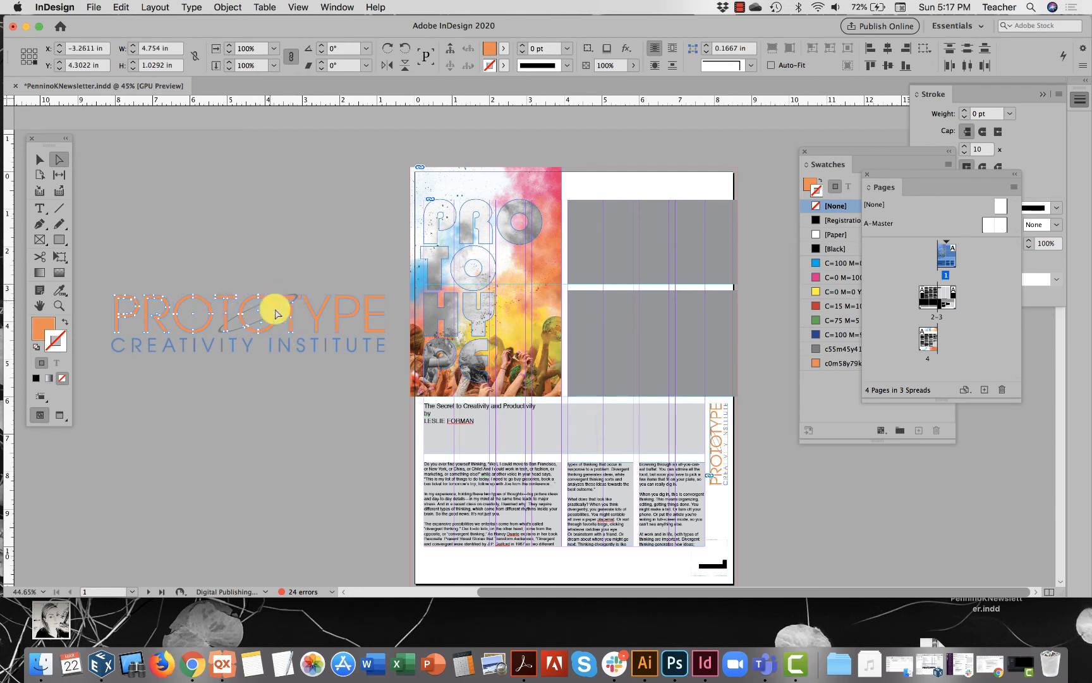
left_click(221, 229)
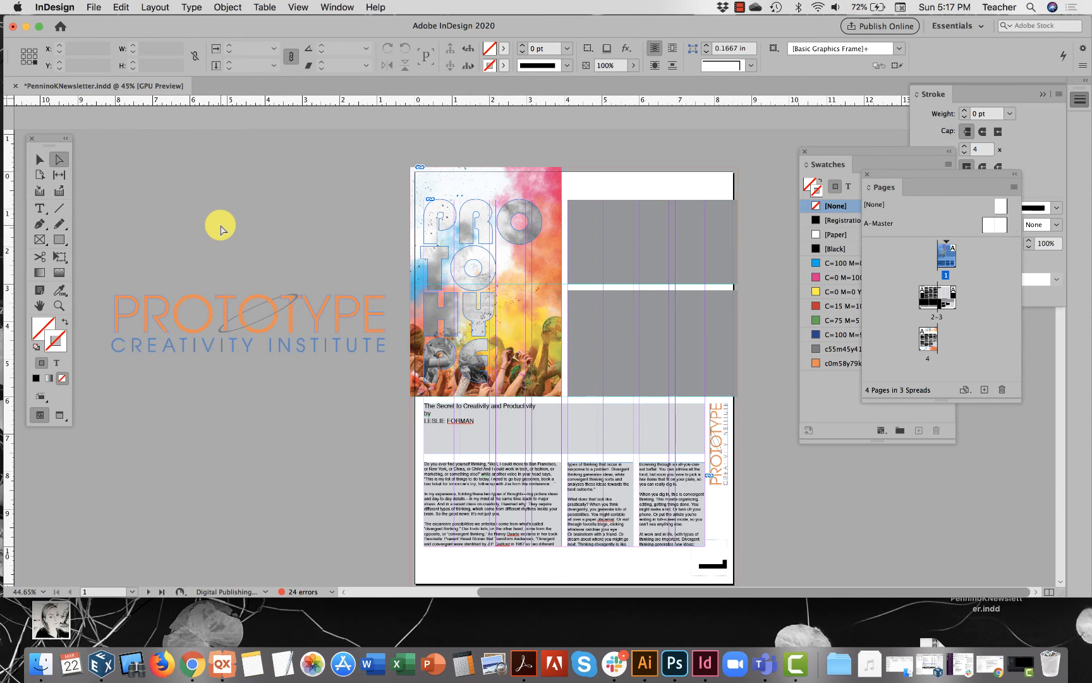
Step: Select all the paths of the pasted logo on the pasteboard with Direct Selection, and deselect them
left_click_drag(101, 264, 400, 388)
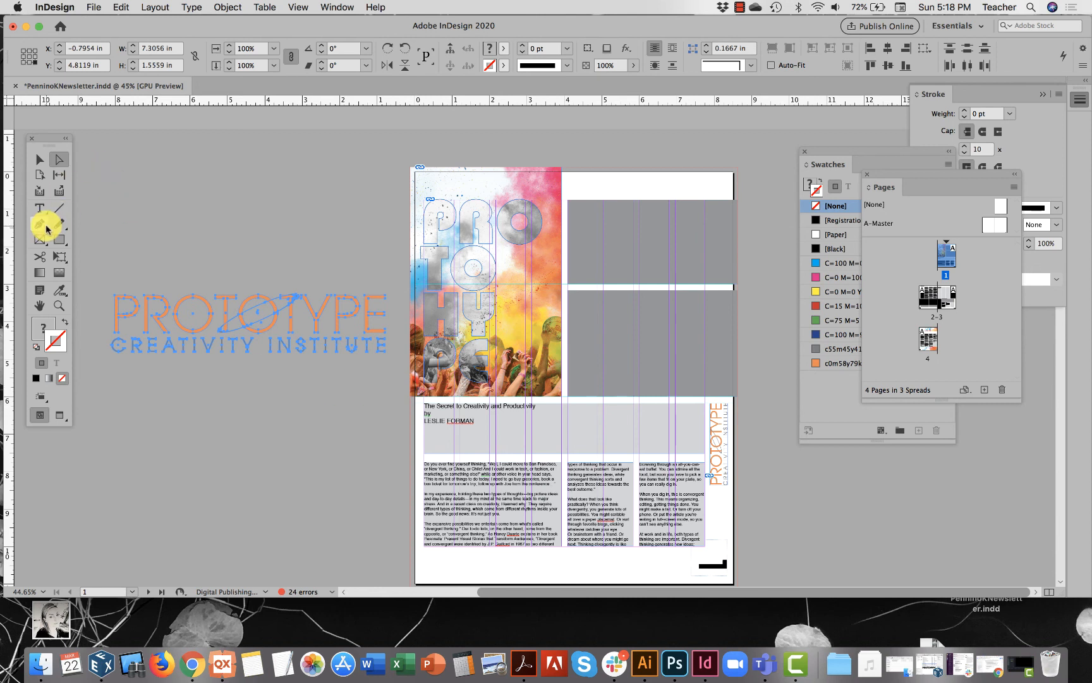
left_click(58, 159)
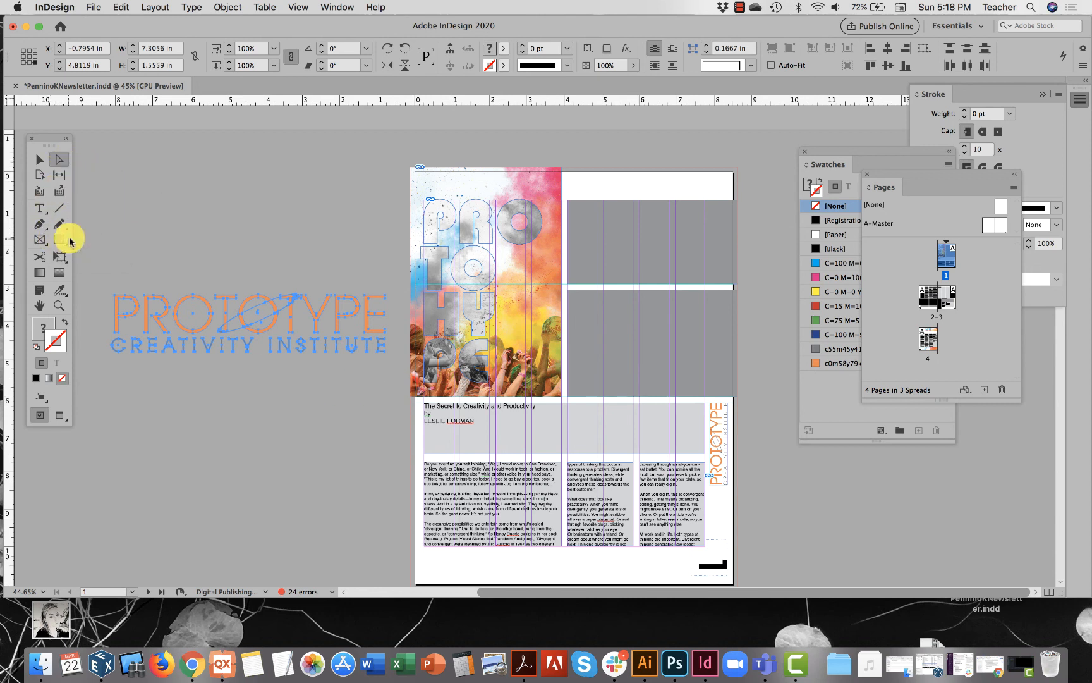
left_click(362, 262)
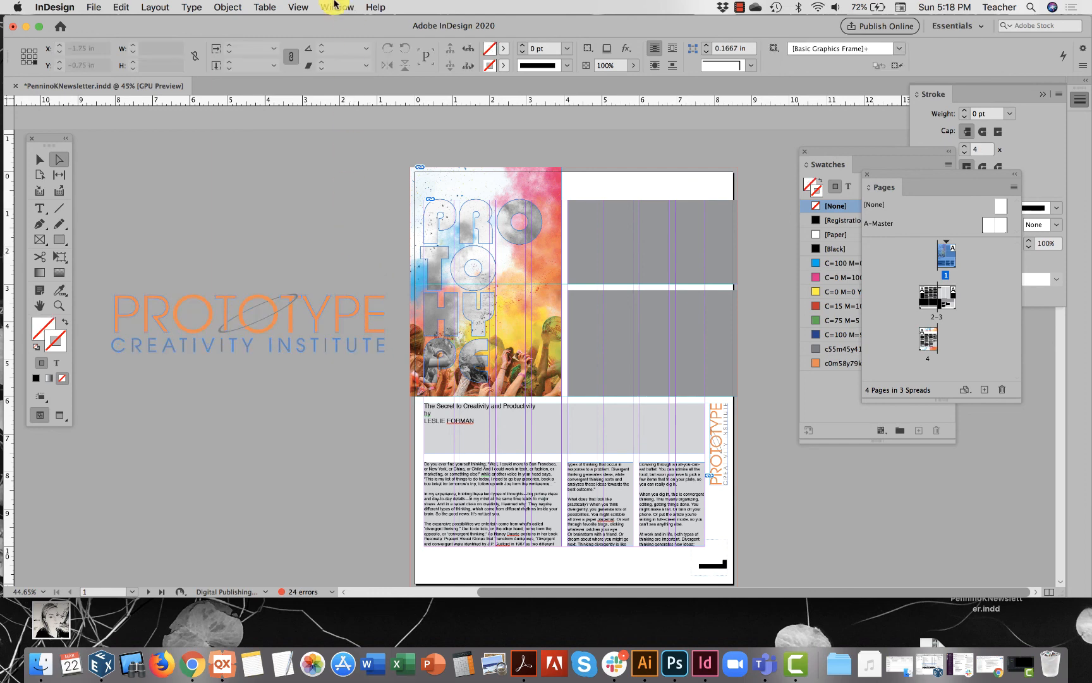
Step: Display the document's Links list and position it beside the Swatches to examine which files are linked
left_click(324, 5)
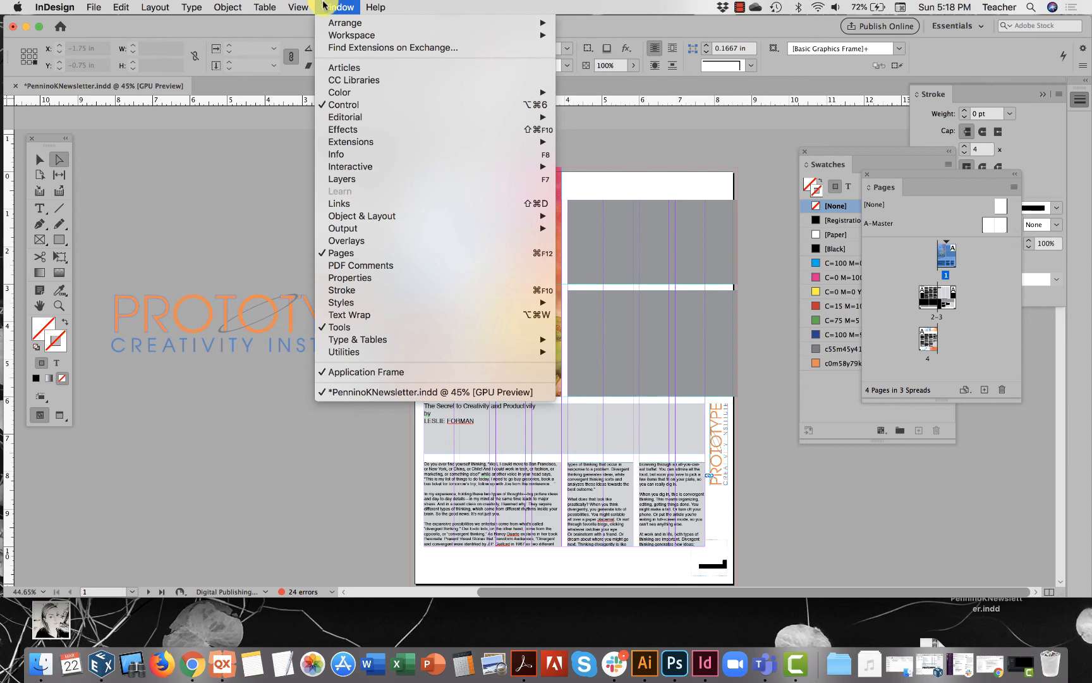
left_click(354, 204)
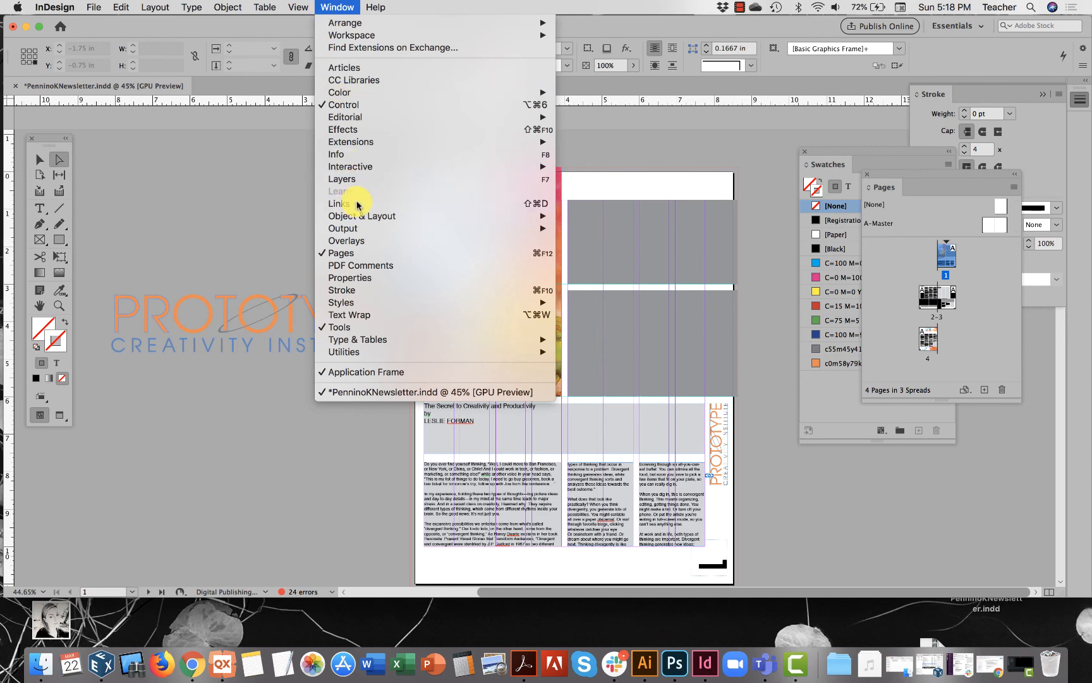
left_click_drag(766, 112, 697, 114)
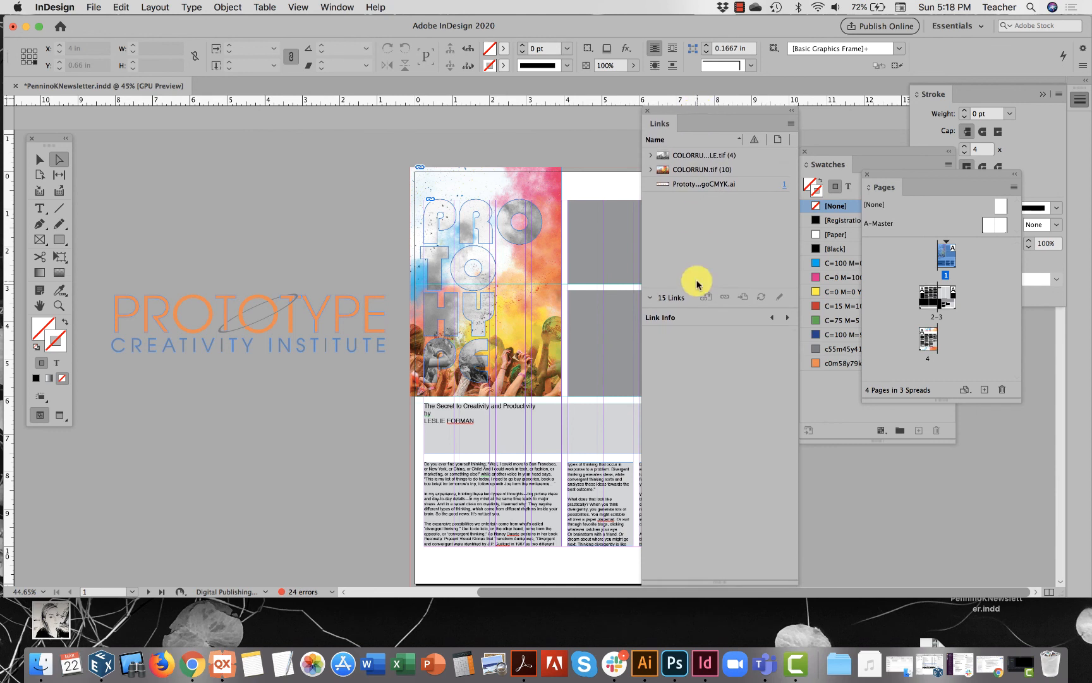